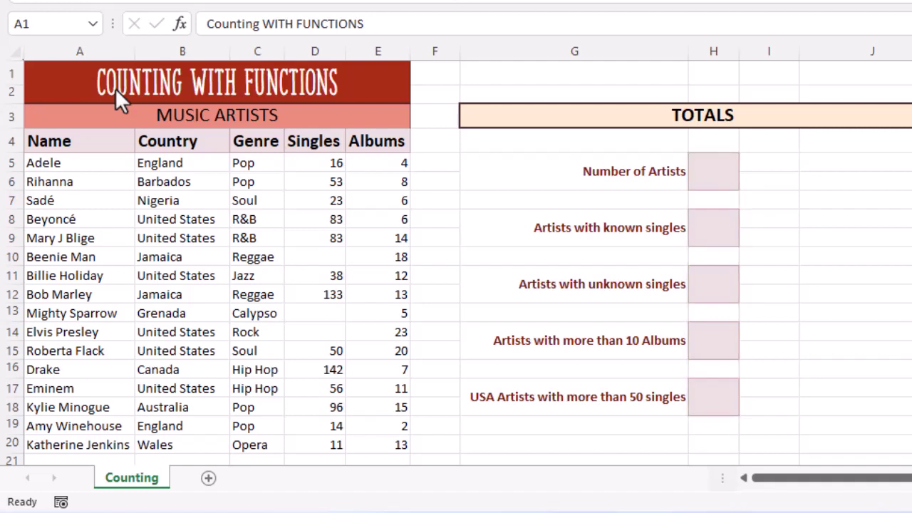
- Enter the formula =COUNT(A5:A20) in cell H5 for the Number of Artists total
click(704, 170)
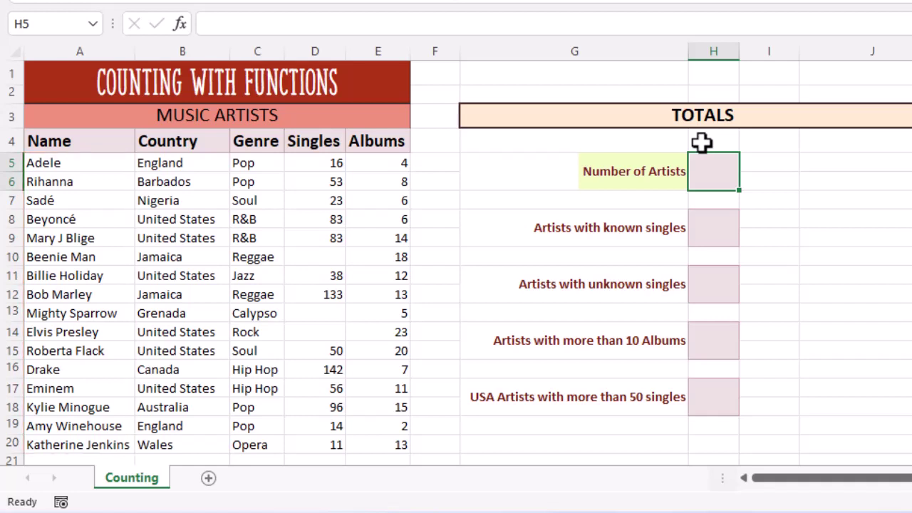
text(=)
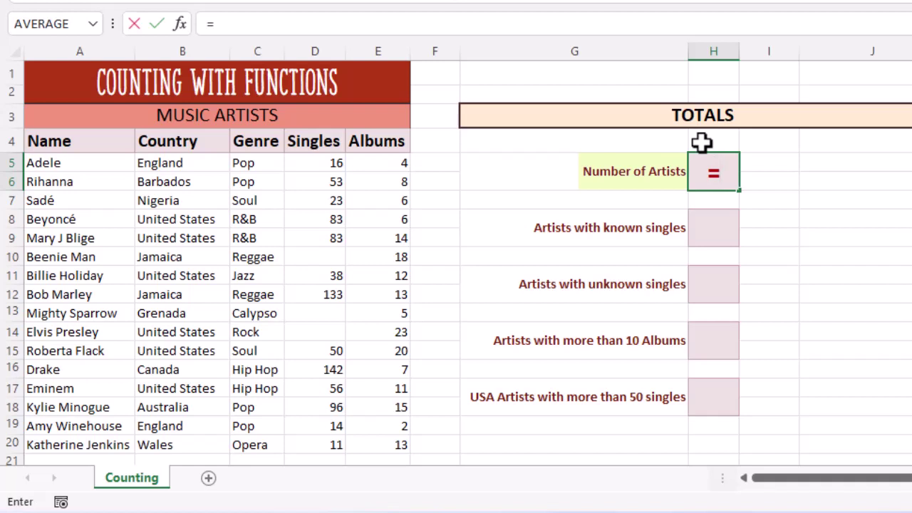
text(count)
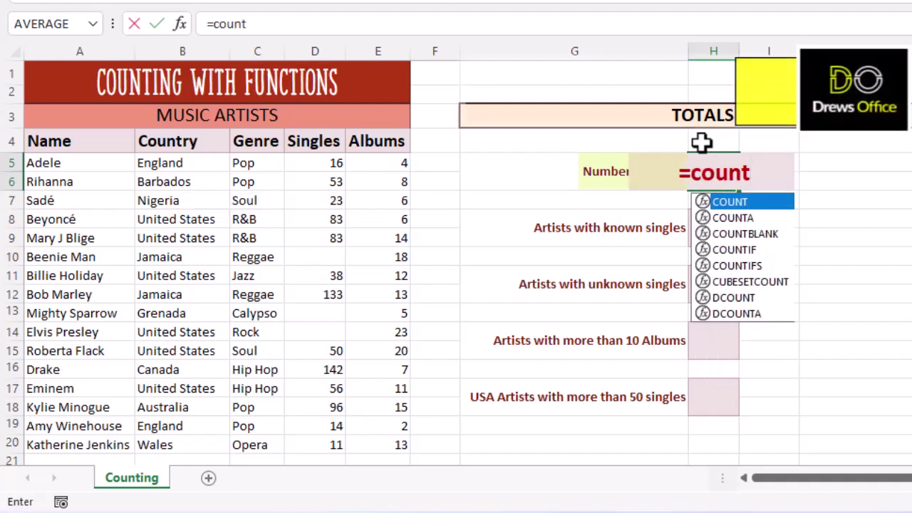
text(()
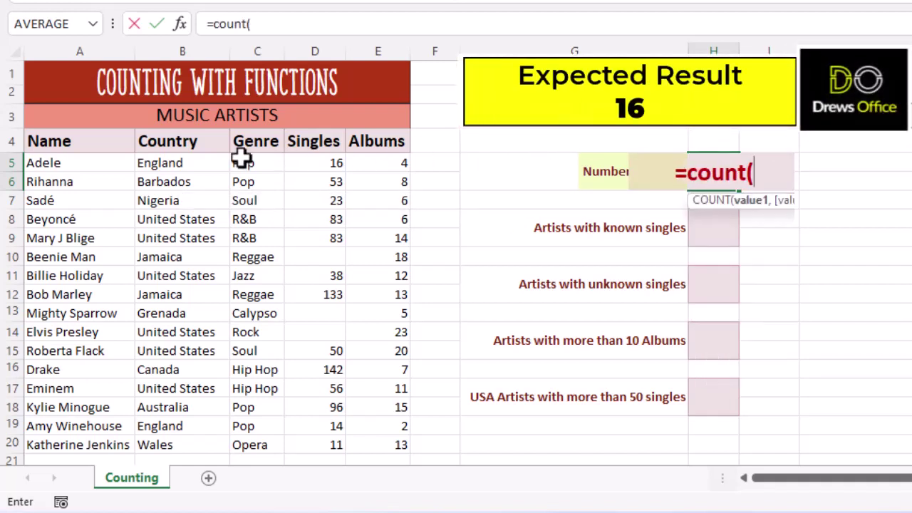
drag(91, 163, 117, 446)
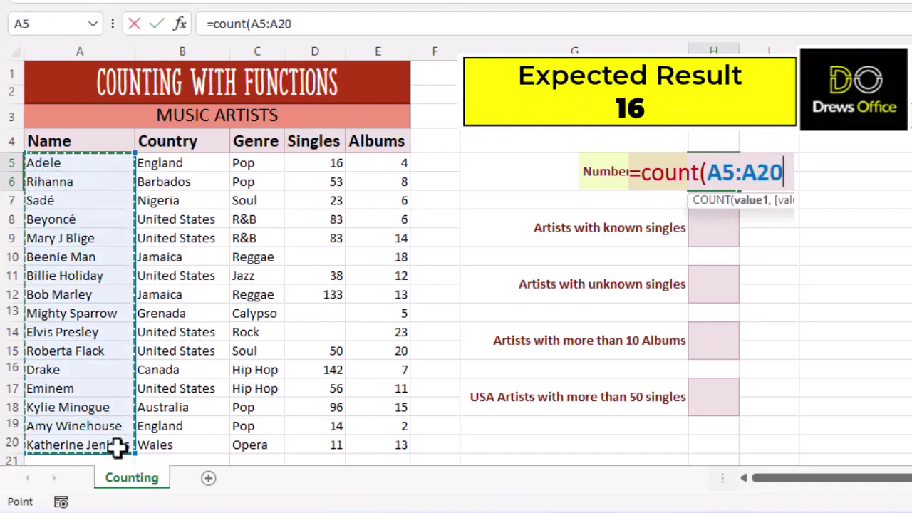
text())
key(Return)
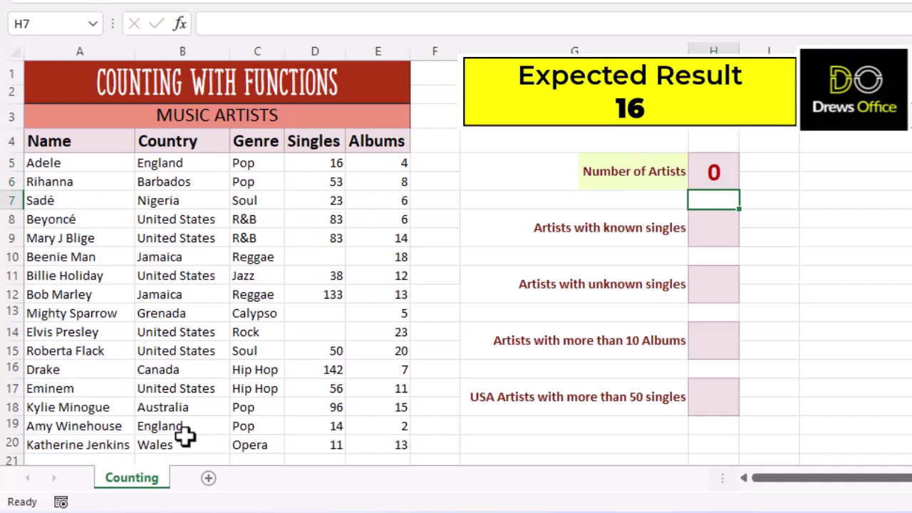
- Search the function library for "count" and compare the descriptions of COUNT and COUNTA without inserting either
click(715, 172)
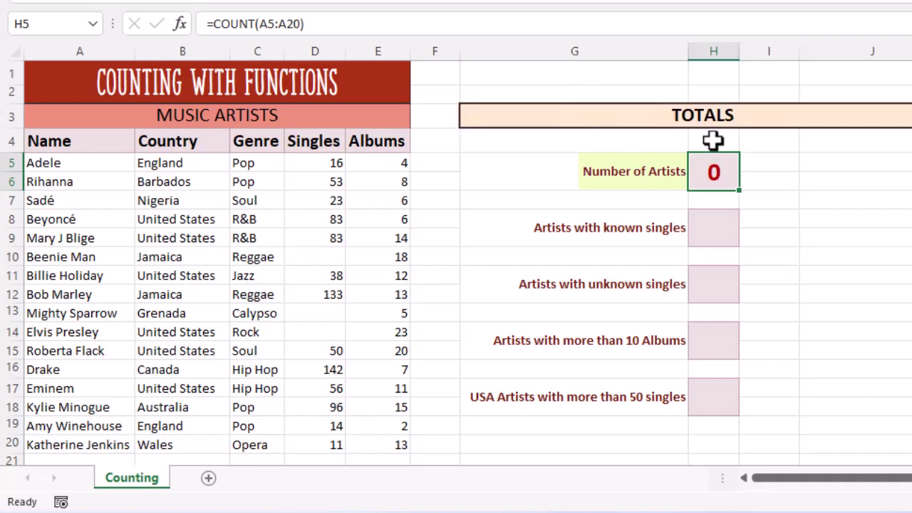
click(713, 141)
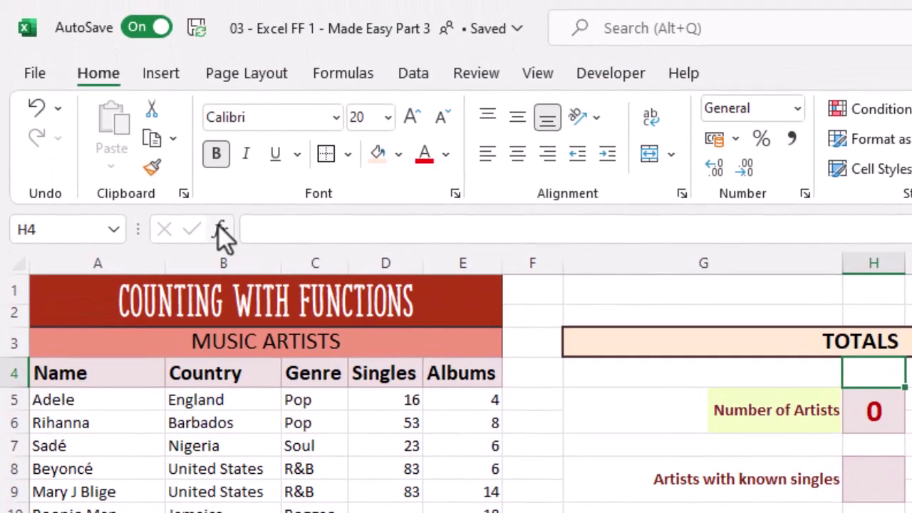
click(218, 218)
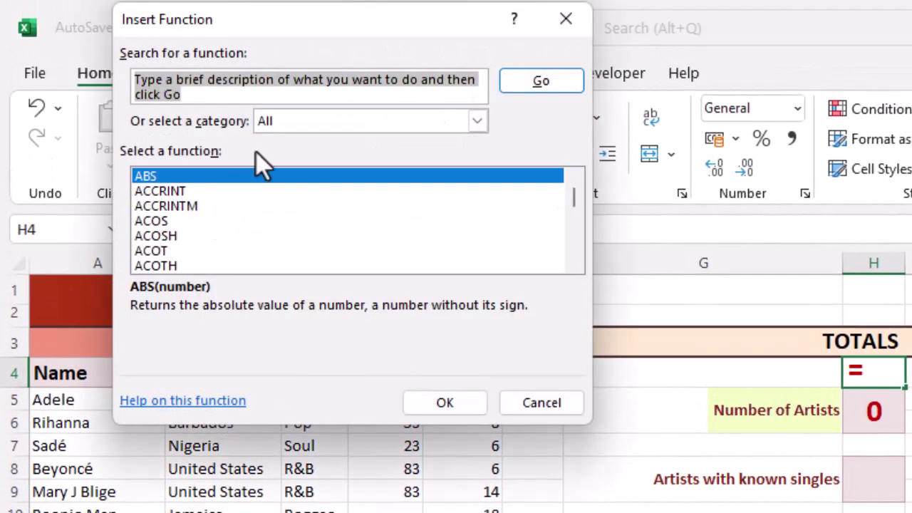
text(count)
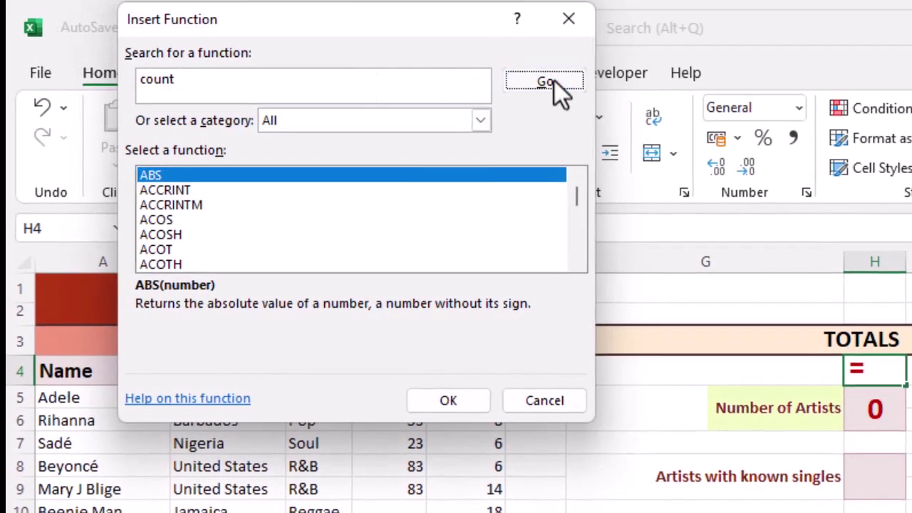
click(549, 81)
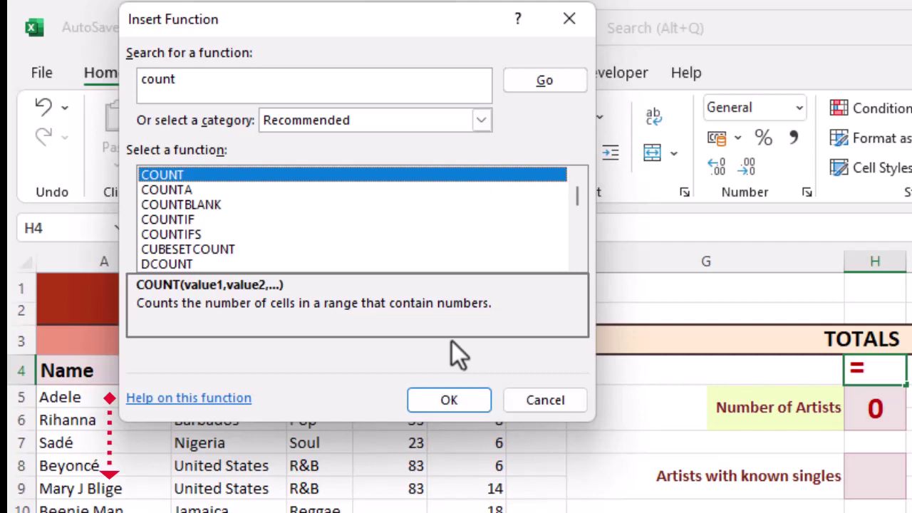
click(231, 189)
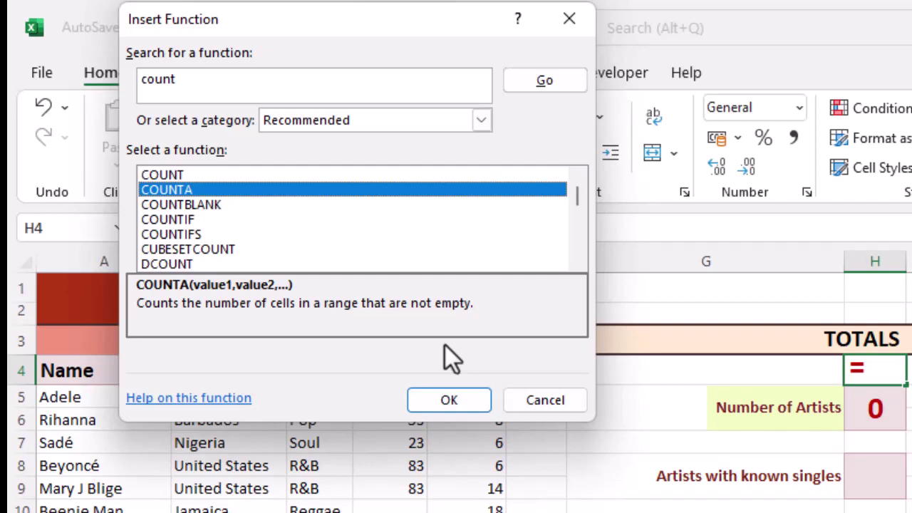
click(541, 400)
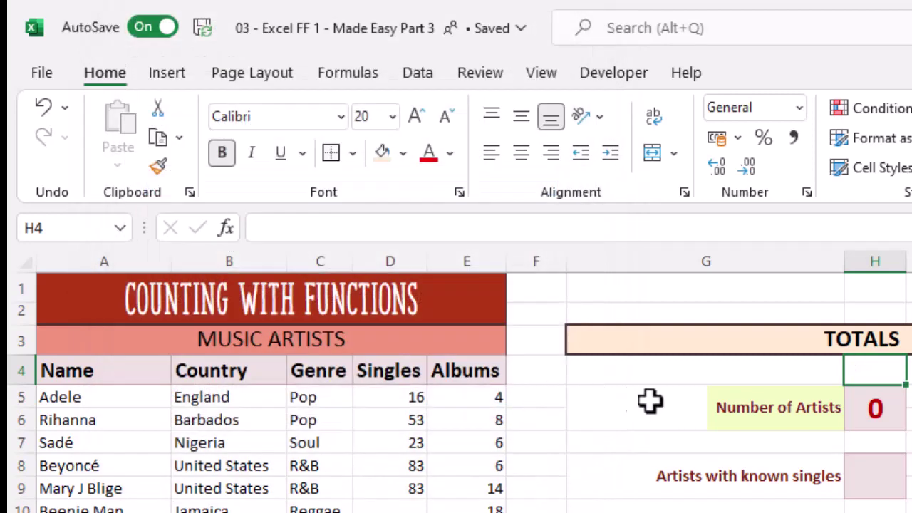
- Change the function in the Number of Artists formula to COUNTA, keeping the range A5:A20
click(885, 408)
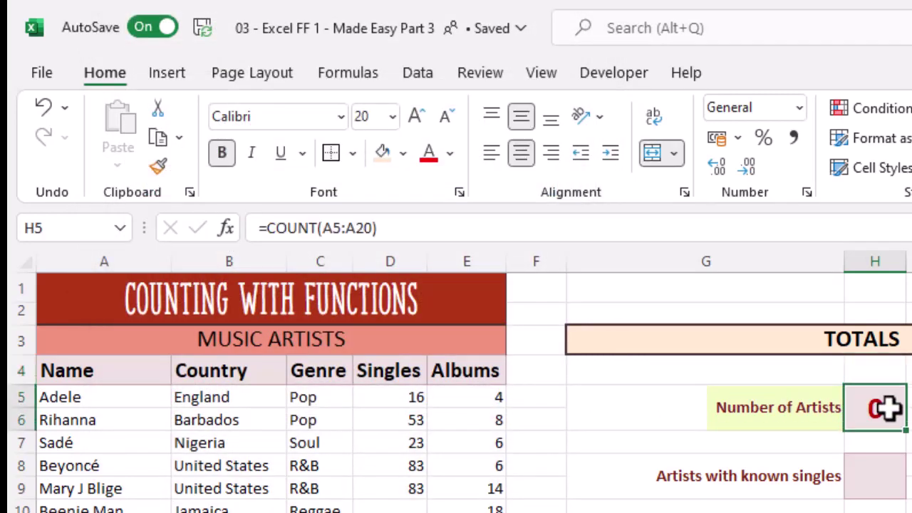
click(320, 237)
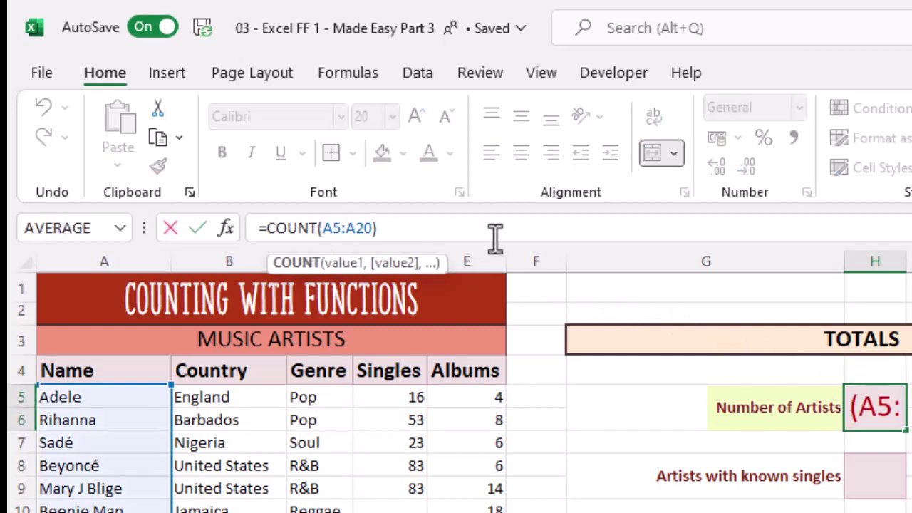
text(A)
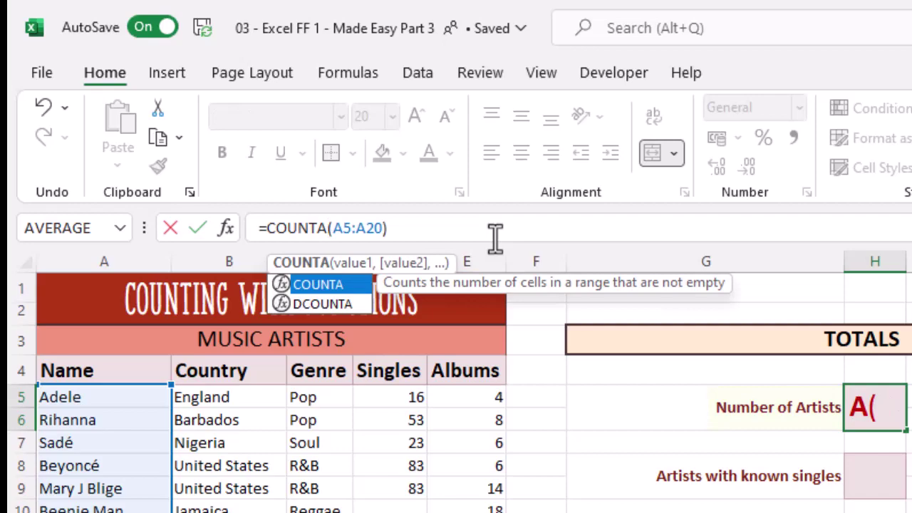
key(Return)
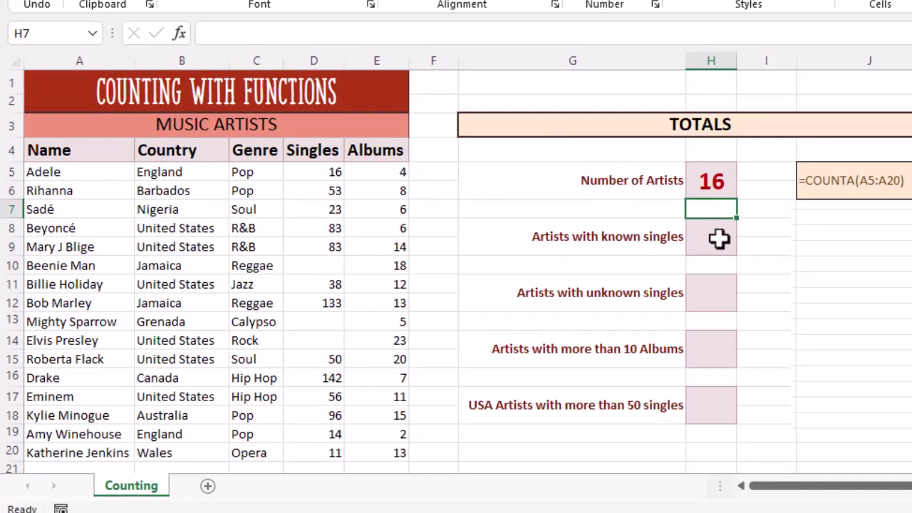
- Enter the formula =COUNT(D5:D20) in cell H8 for the Artists with known singles total
click(719, 239)
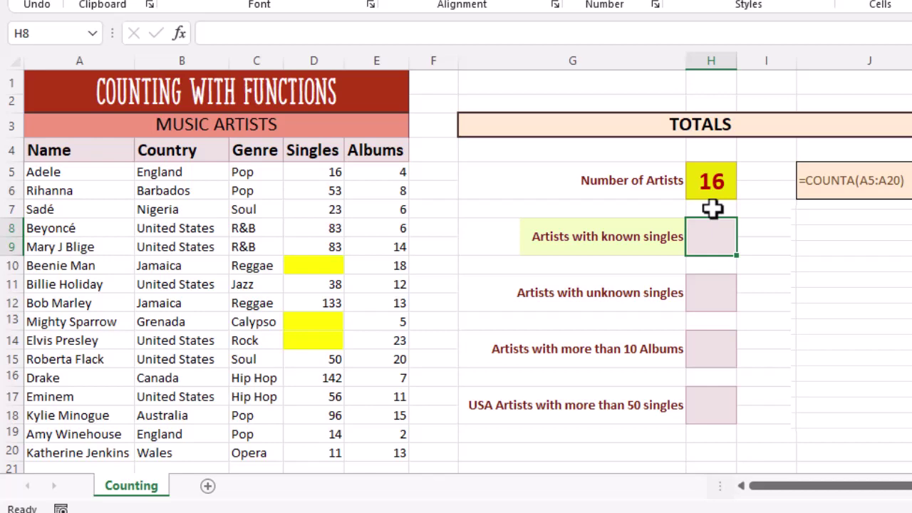
text(=)
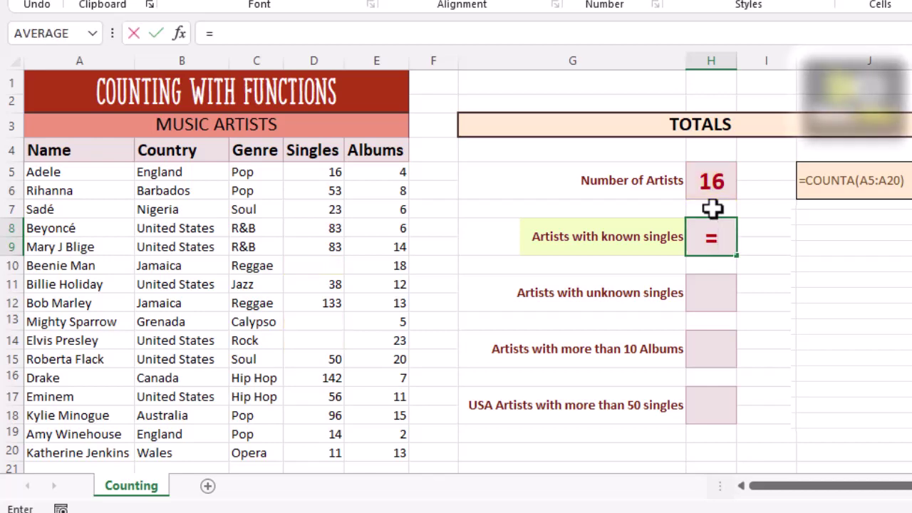
text(counr)
key(BackSpace)
text(t)
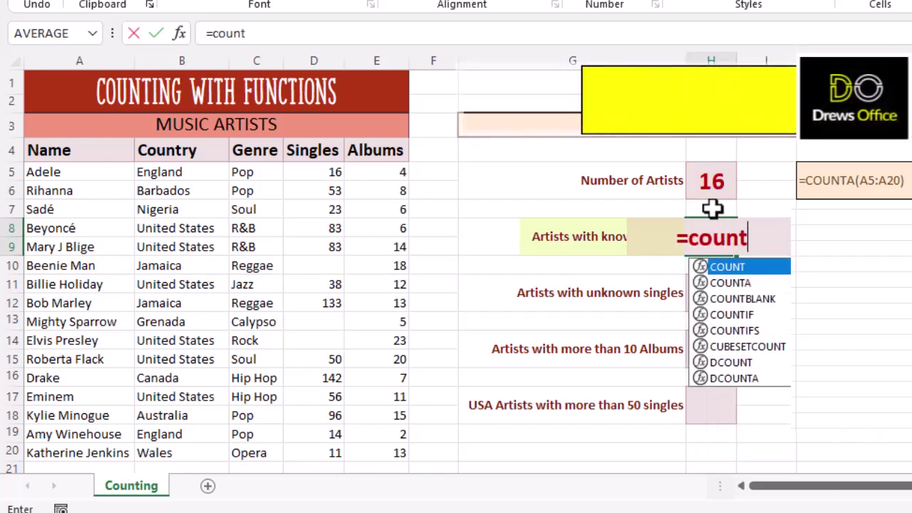
text(()
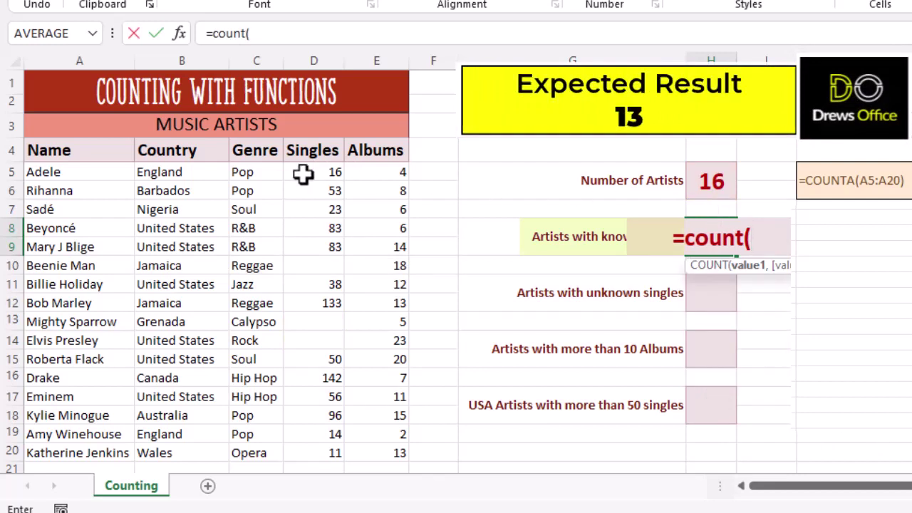
drag(302, 174, 321, 449)
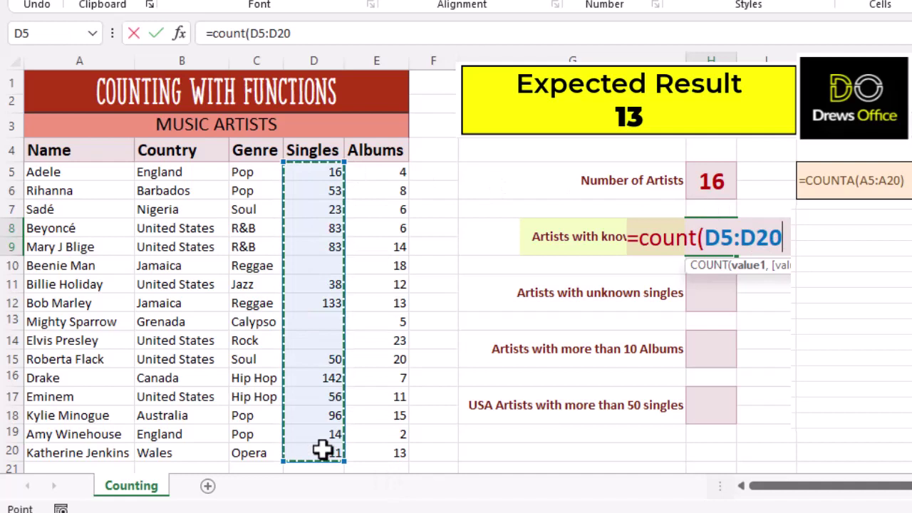
text())
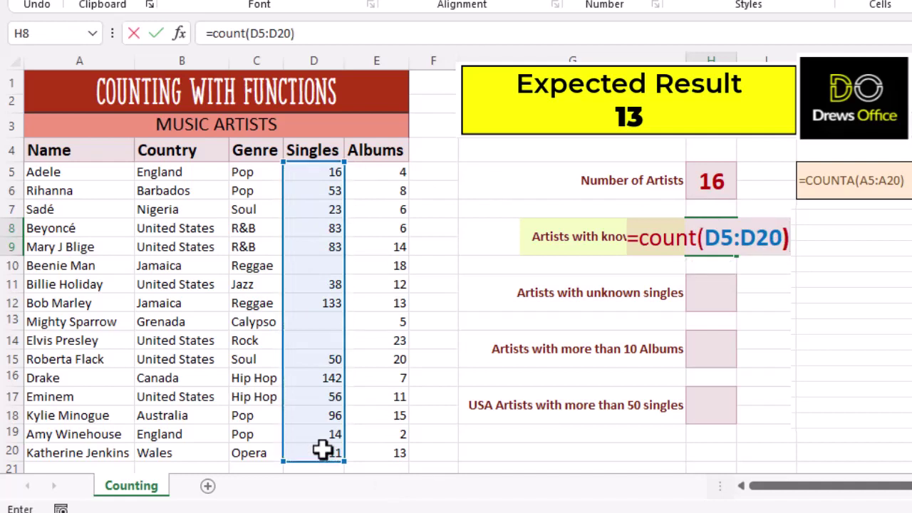
key(Return)
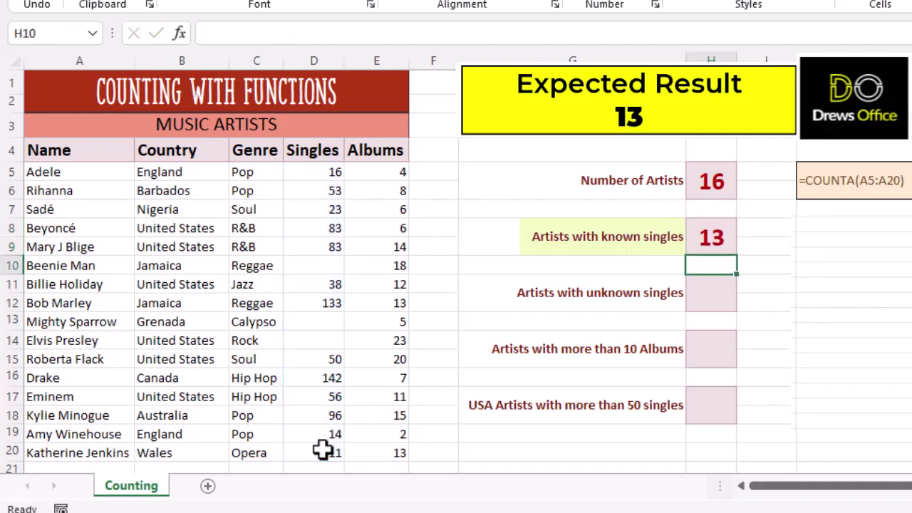
- Search the function library for "count" and insert COUNTBLANK in cell H11 for Artists with unknown singles
click(713, 298)
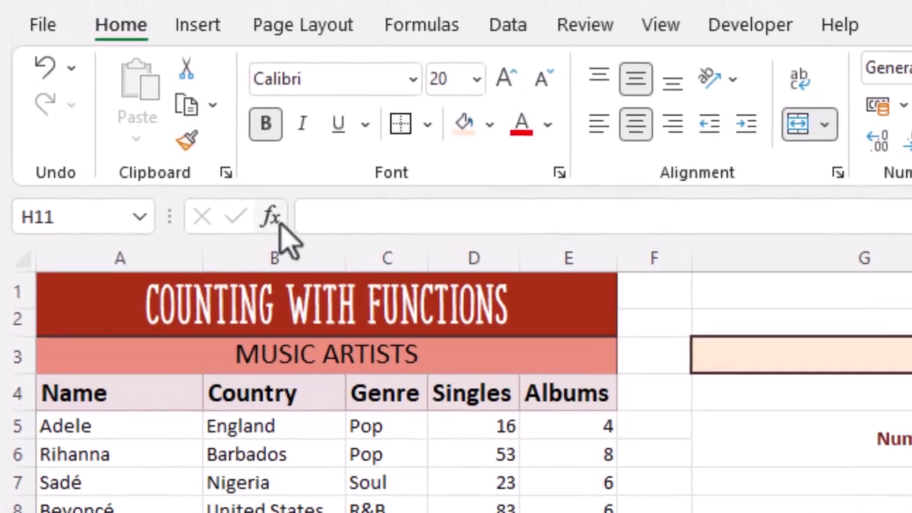
click(225, 125)
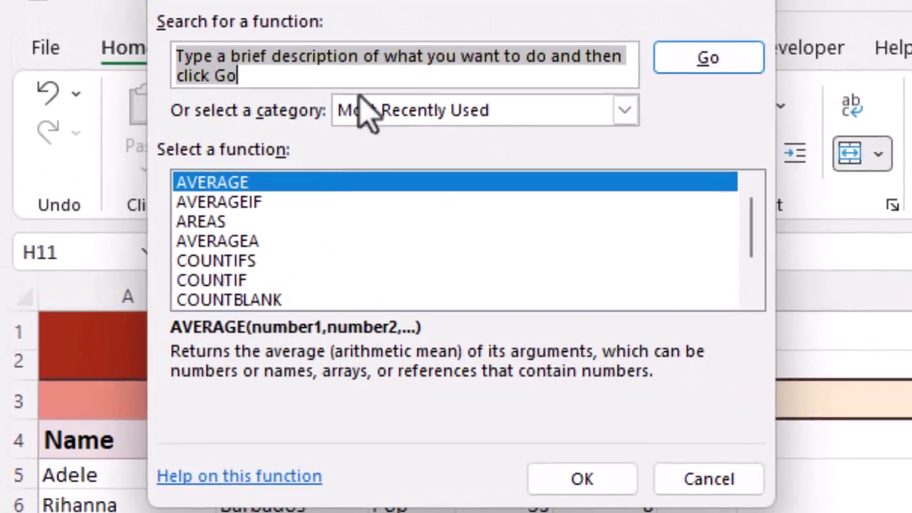
text(count)
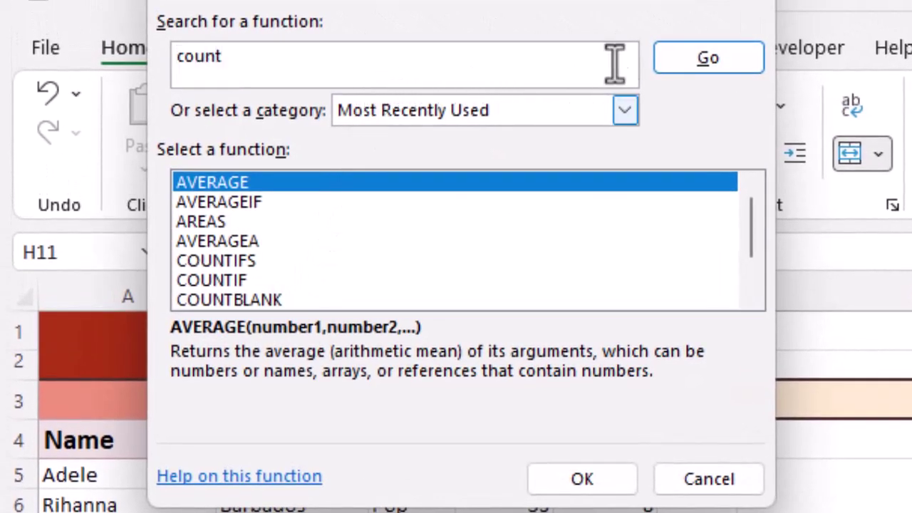
click(679, 60)
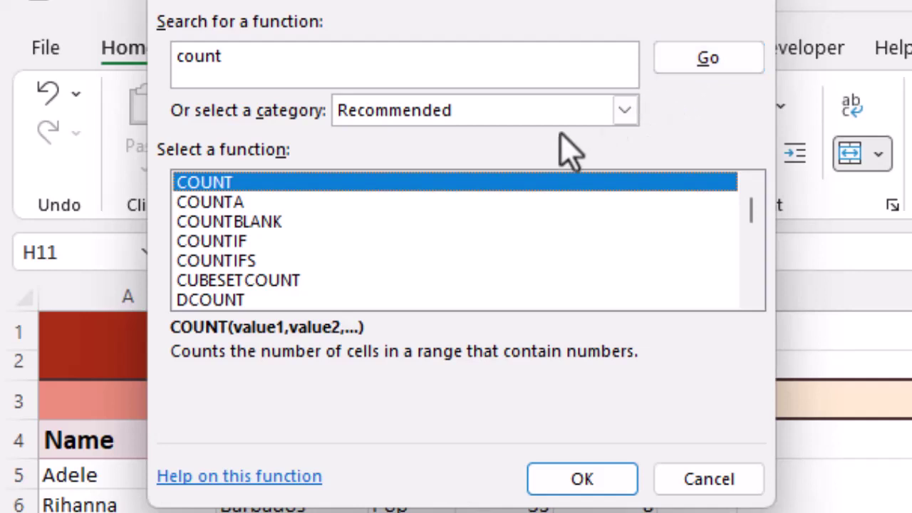
click(342, 222)
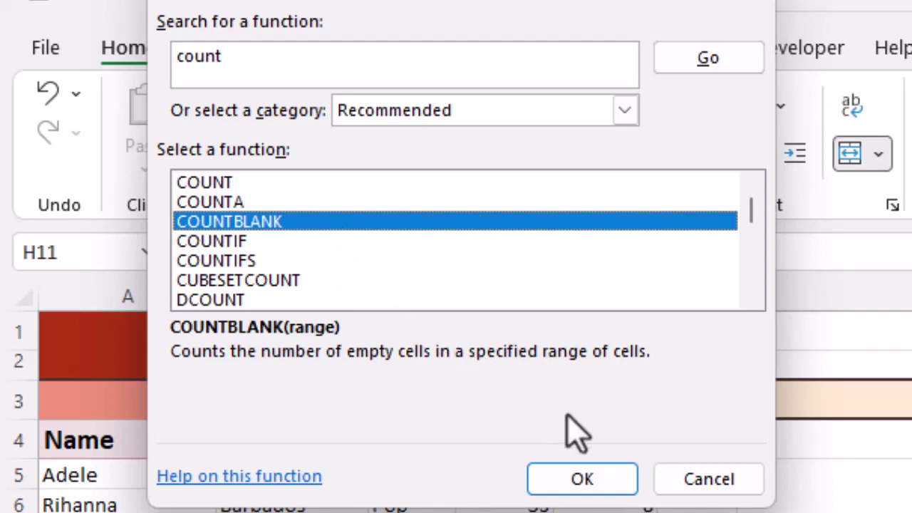
click(613, 479)
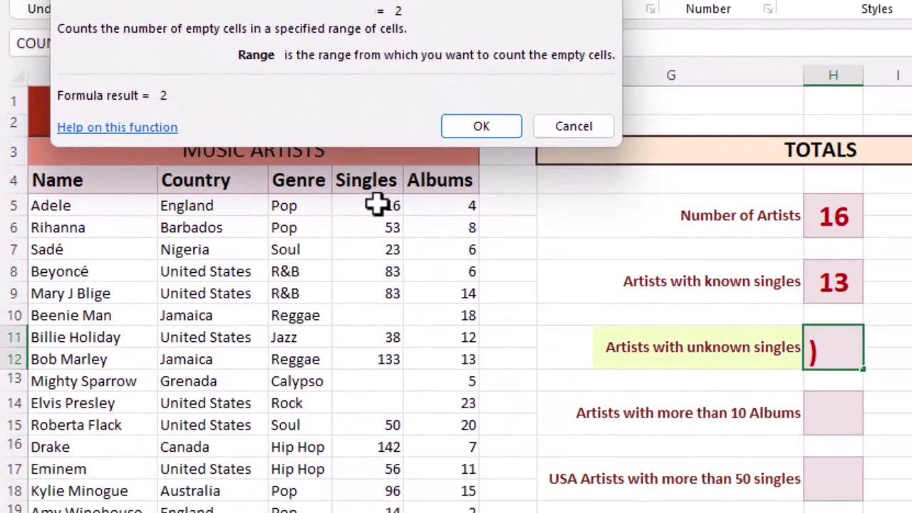
- Set the COUNTBLANK range to the Singles values in D5:D20 and complete the formula
drag(375, 205, 342, 511)
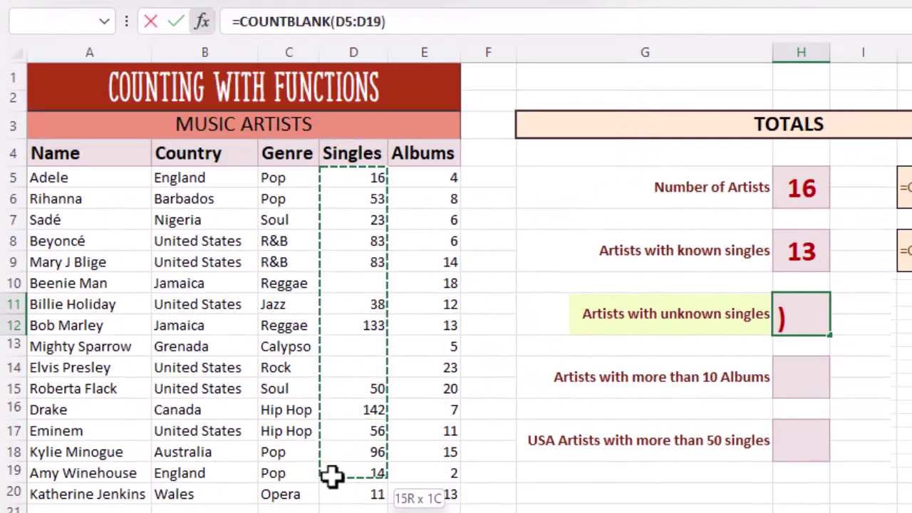
drag(331, 476, 335, 492)
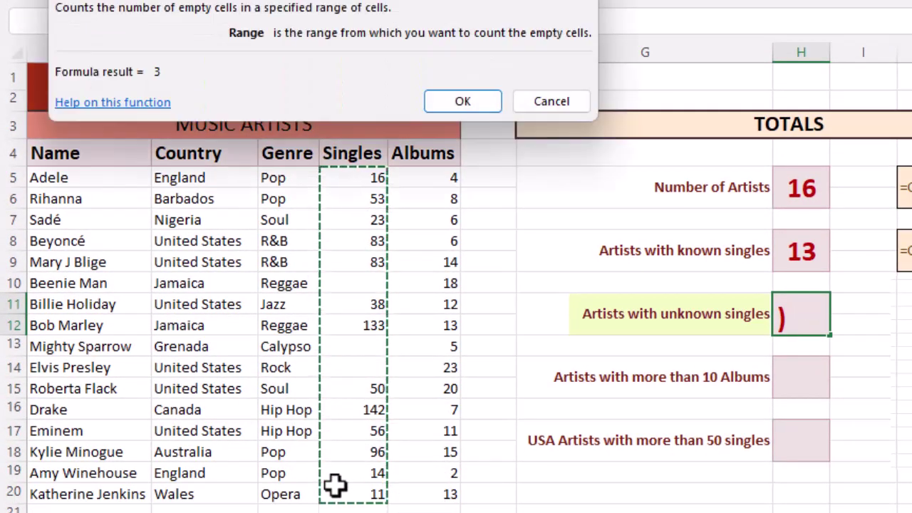
click(475, 106)
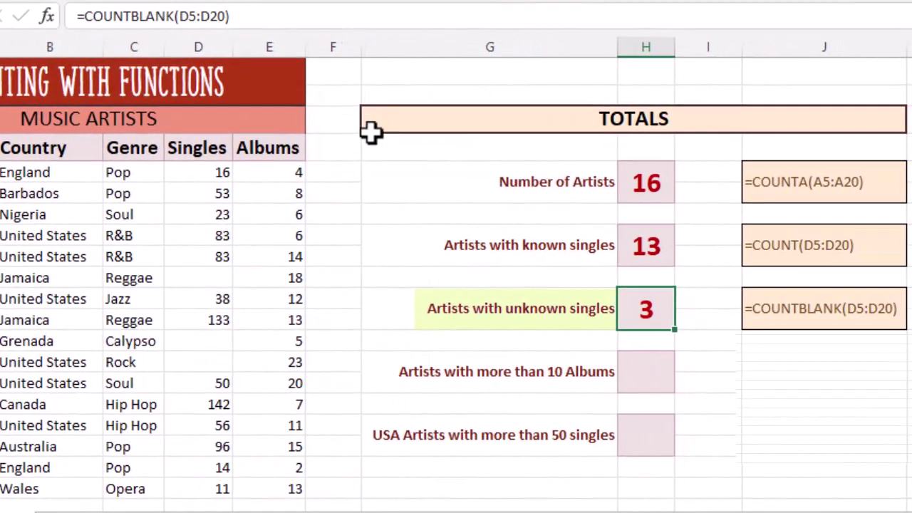
- Search the function library for "count" and insert COUNTIF in cell H14 for Artists with more than 10 Albums
click(657, 373)
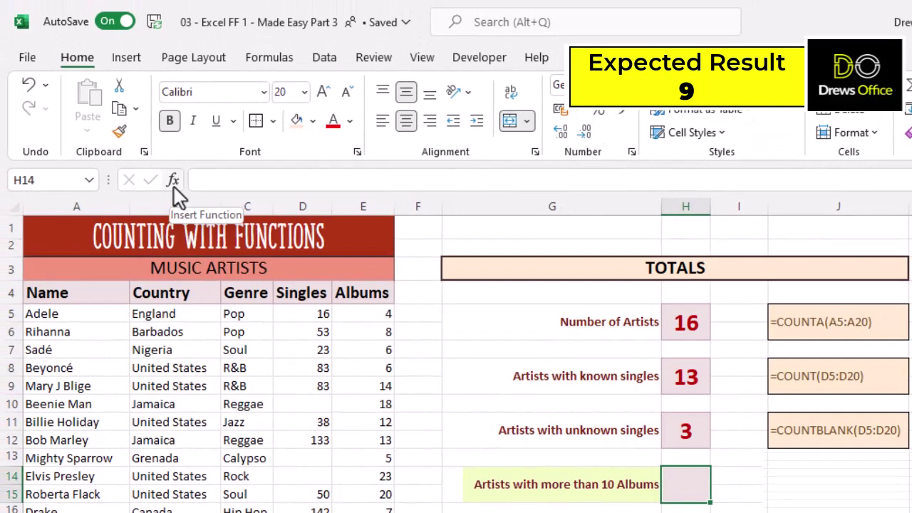
click(173, 182)
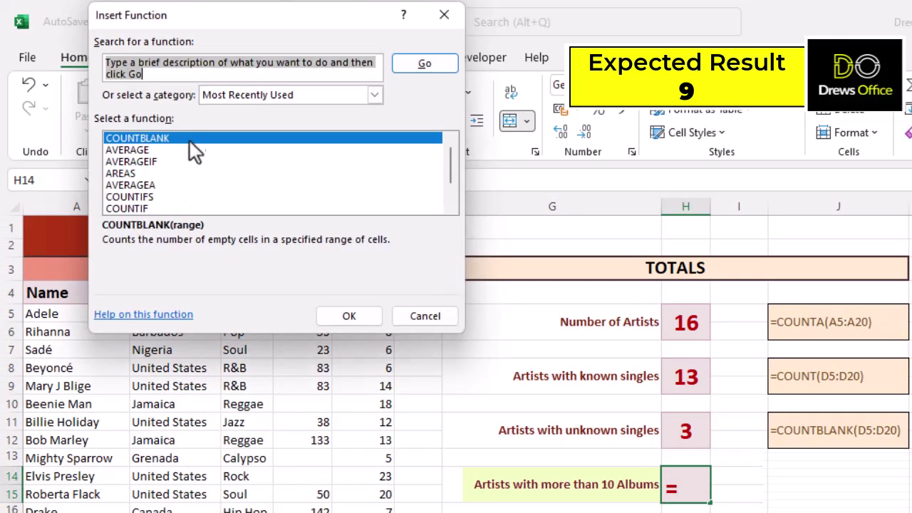
text(count)
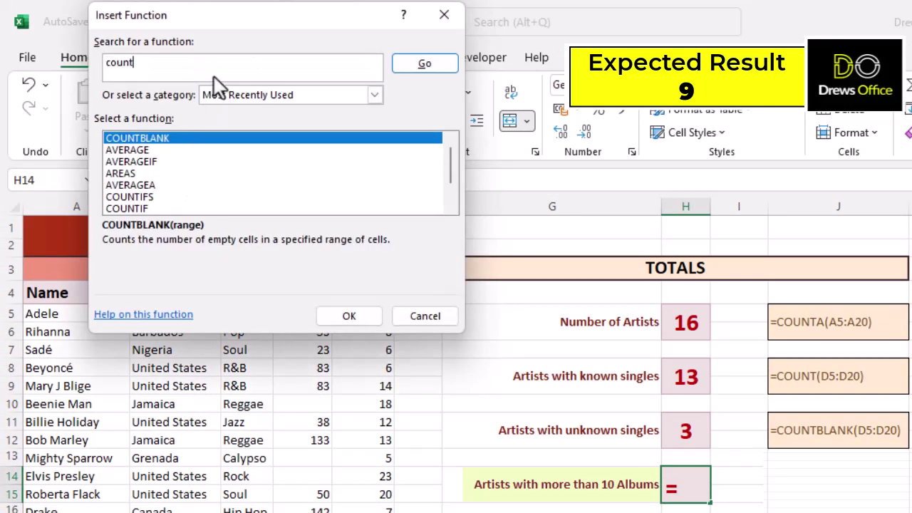
click(418, 65)
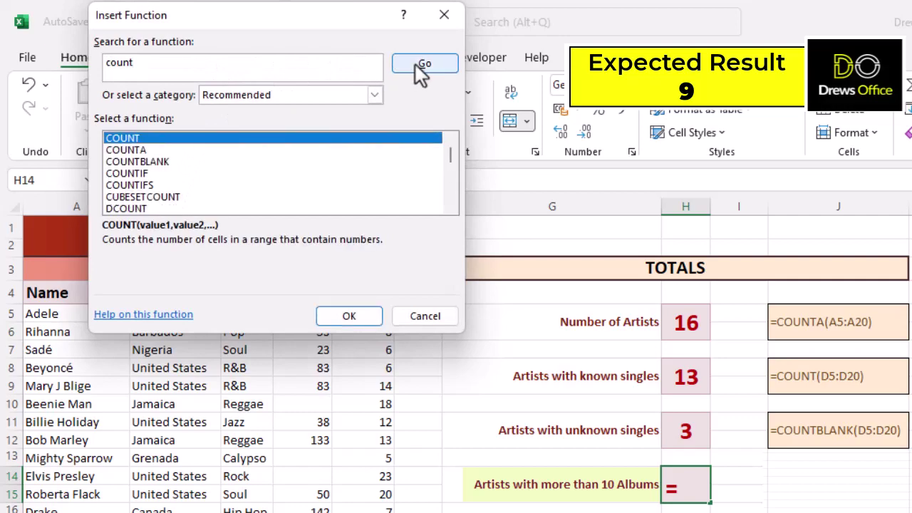
click(180, 173)
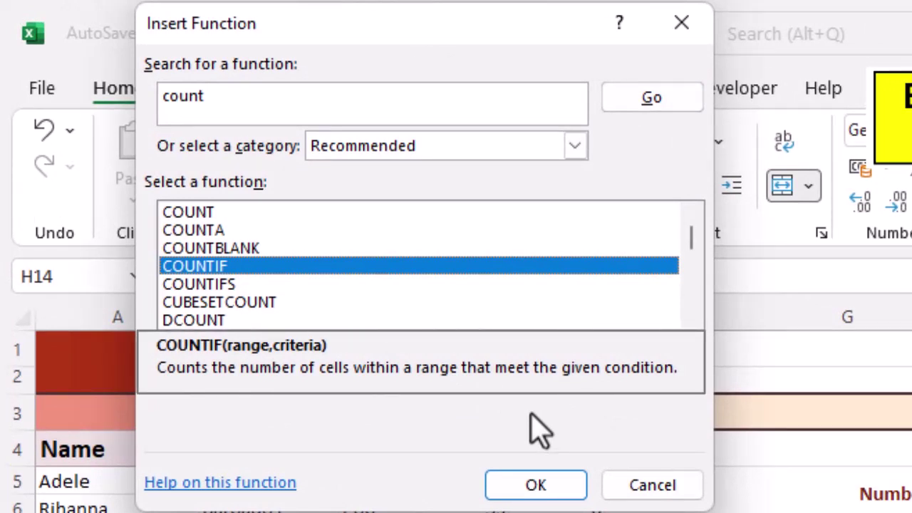
click(554, 491)
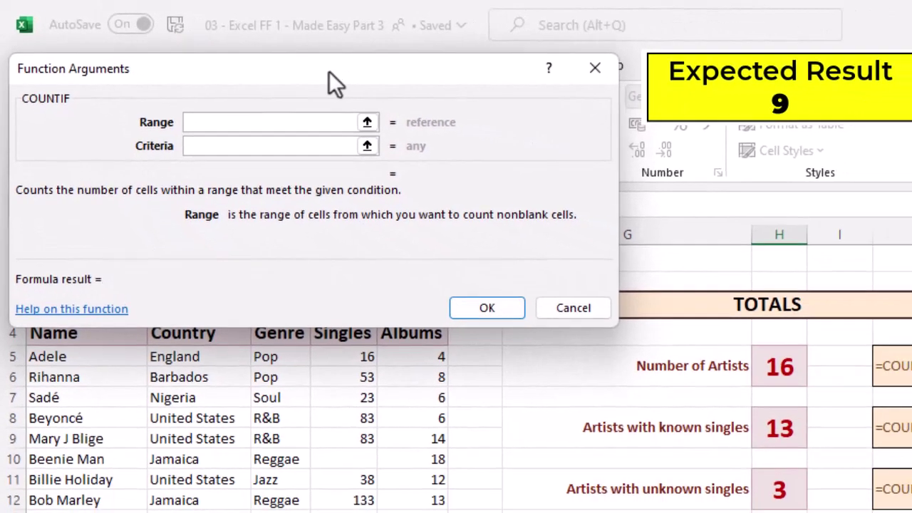
- Set the COUNTIF range to the Albums values in E5:E20 with the criteria >10 and complete the formula
drag(328, 77, 295, 10)
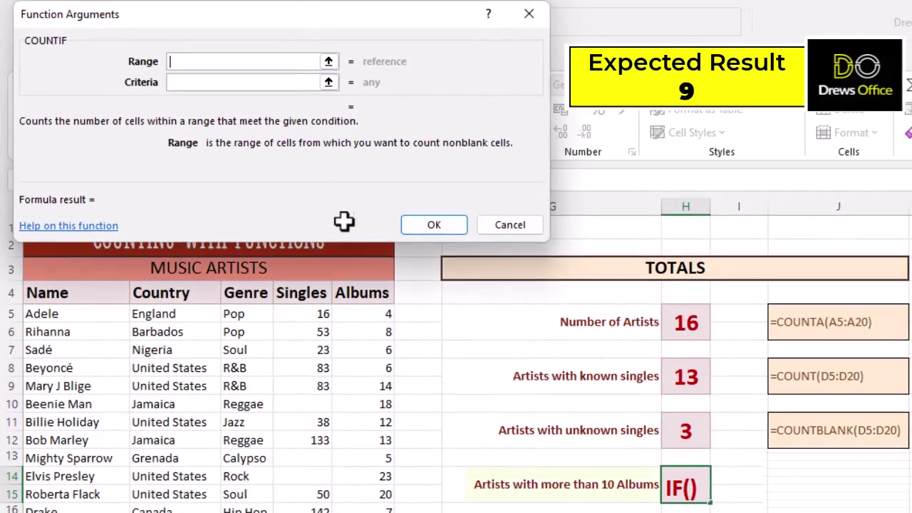
drag(362, 314, 367, 512)
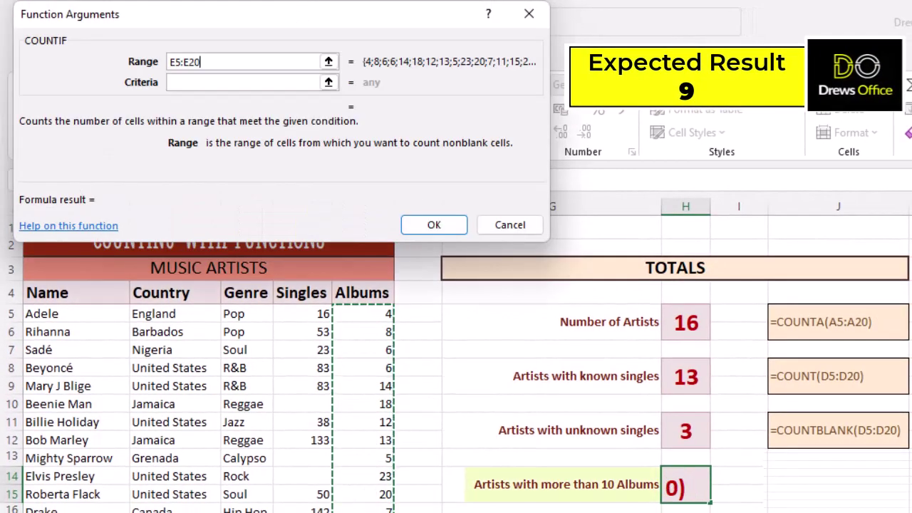
click(236, 85)
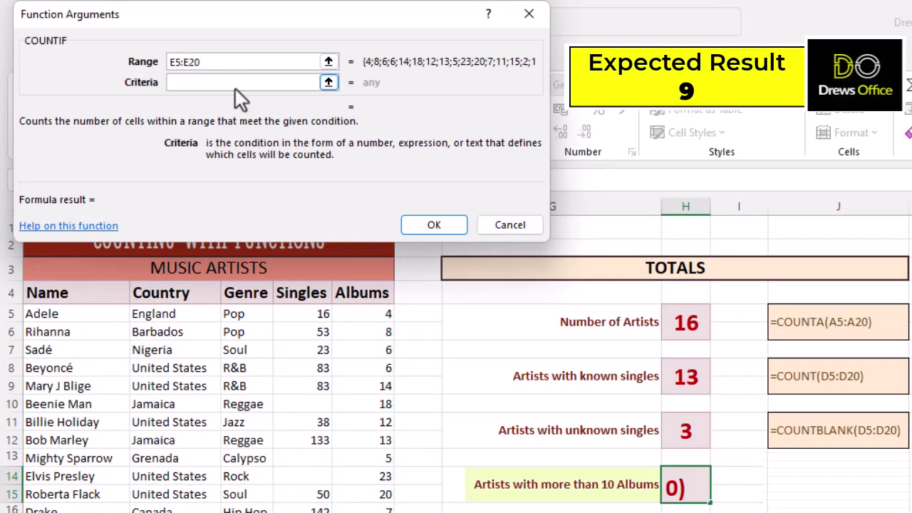
text(>10)
click(447, 225)
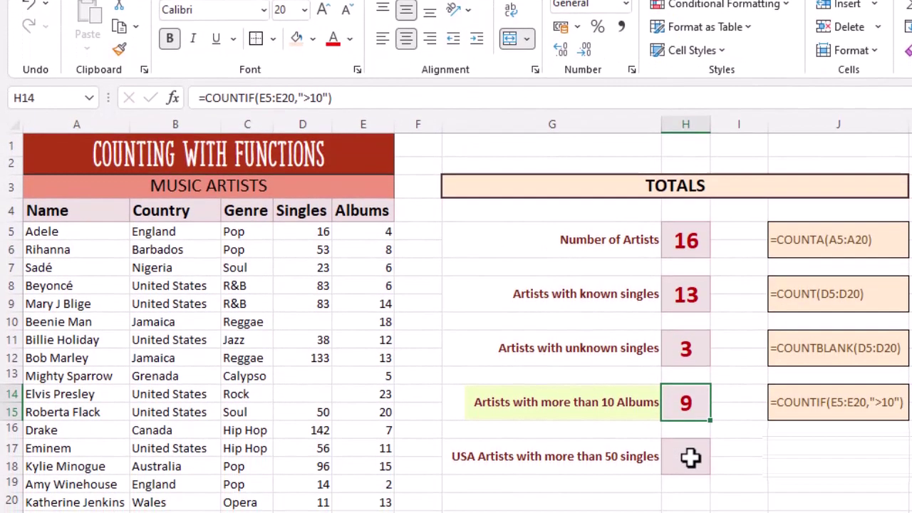
- Search the function library for "count" and insert COUNTIFS in cell H17 for USA Artists with more than 50 singles
click(690, 457)
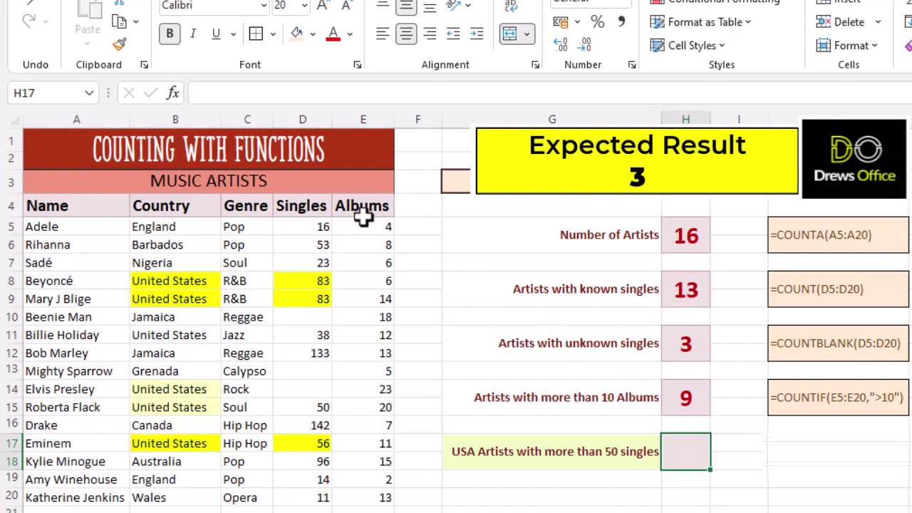
click(172, 94)
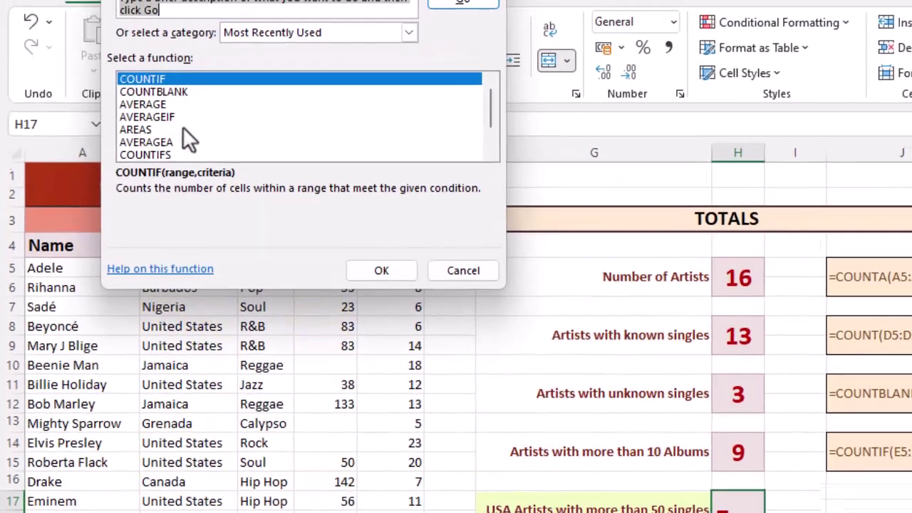
text(count)
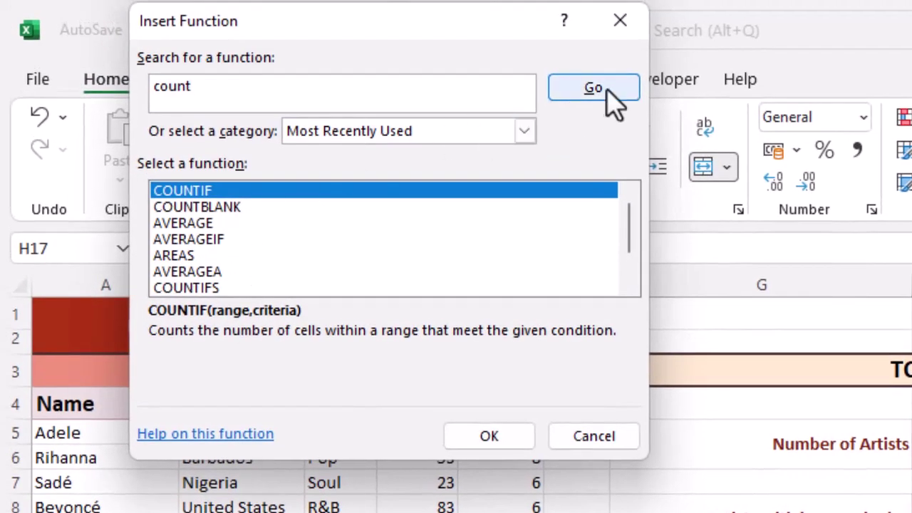
click(605, 89)
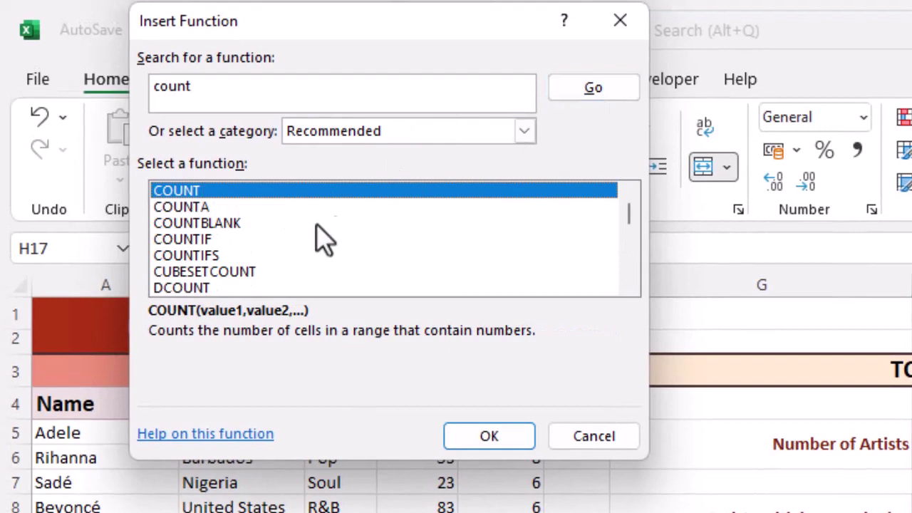
click(249, 257)
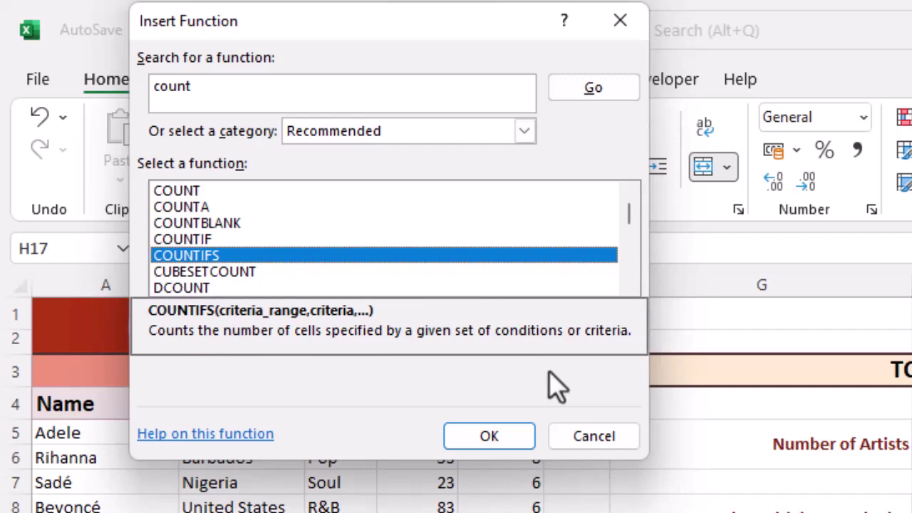
click(521, 433)
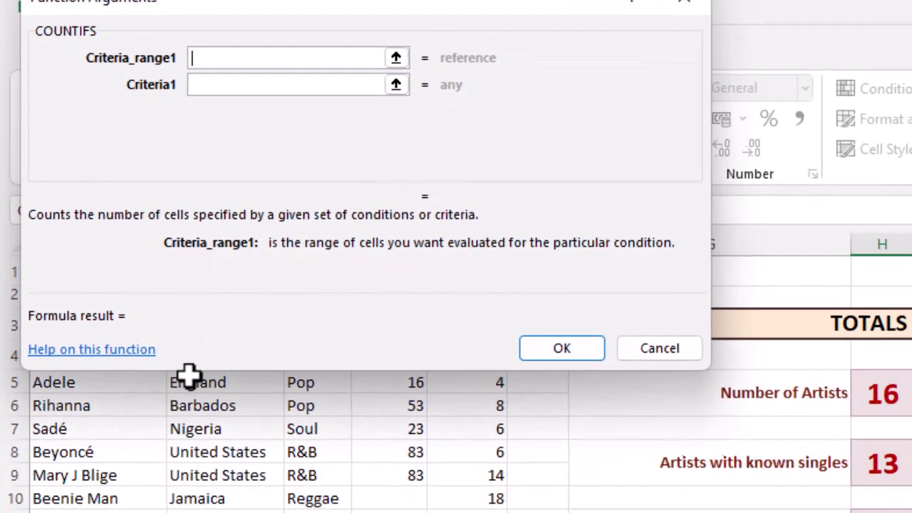
- Set the first COUNTIFS condition to the Country range B5:B20 with the criteria United States
drag(189, 375, 143, 493)
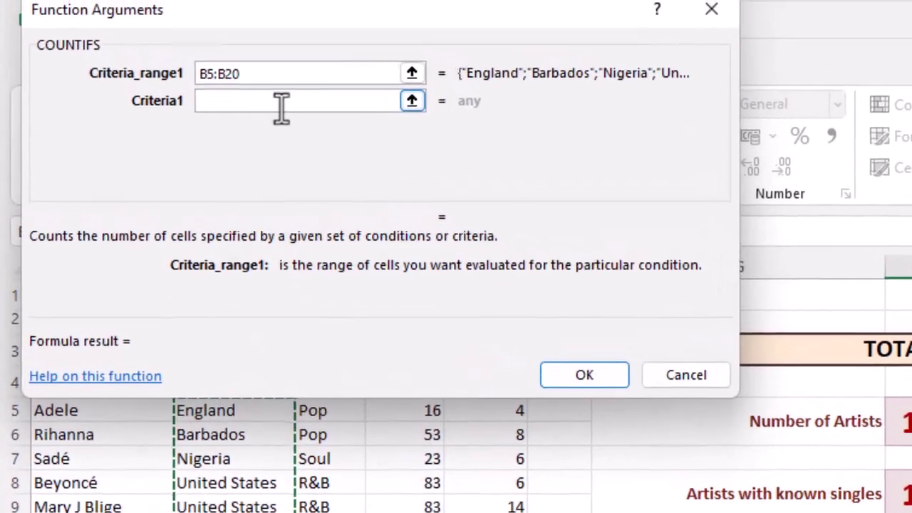
click(209, 2)
click(287, 122)
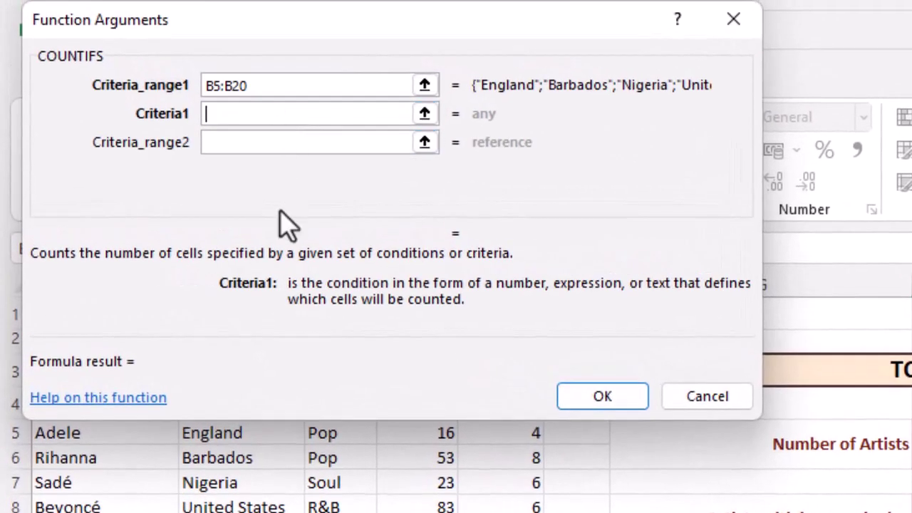
text(United States)
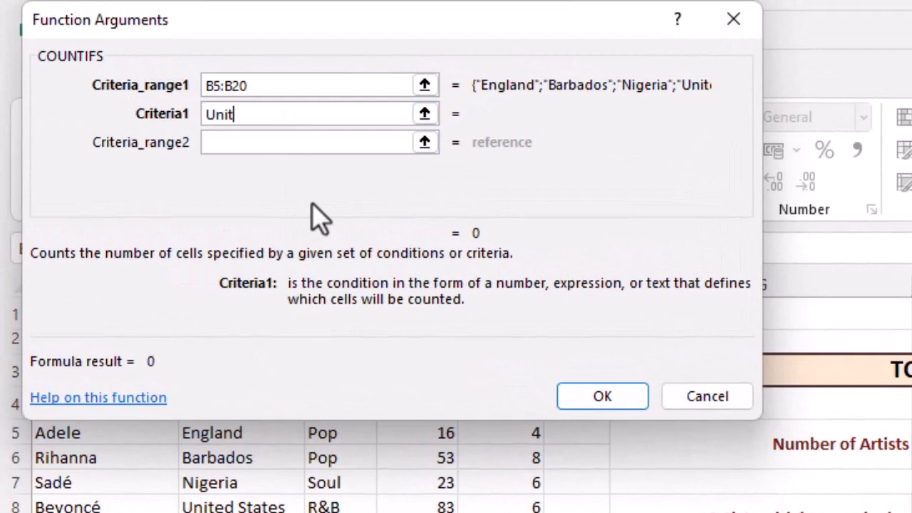
- Set the second COUNTIFS condition to the Singles range D5:D20 with the criteria >50 and complete the formula
click(278, 145)
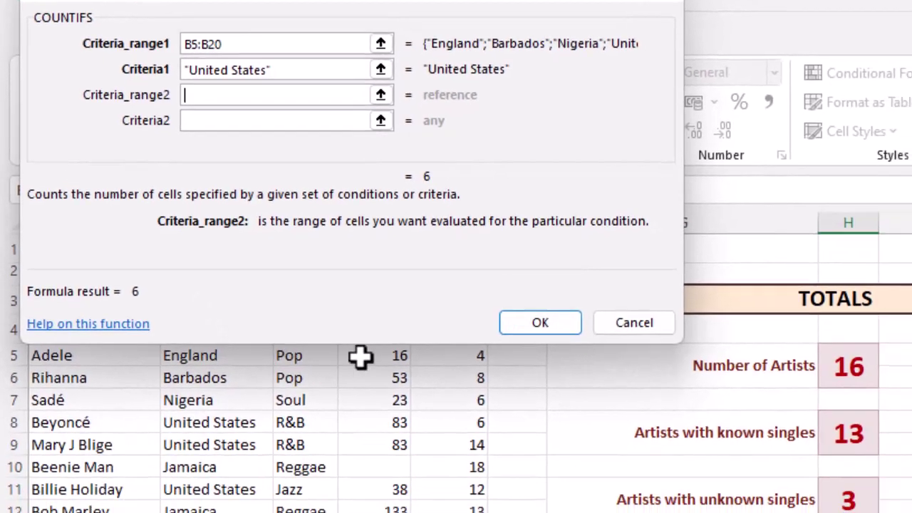
click(407, 436)
drag(317, 270, 294, 512)
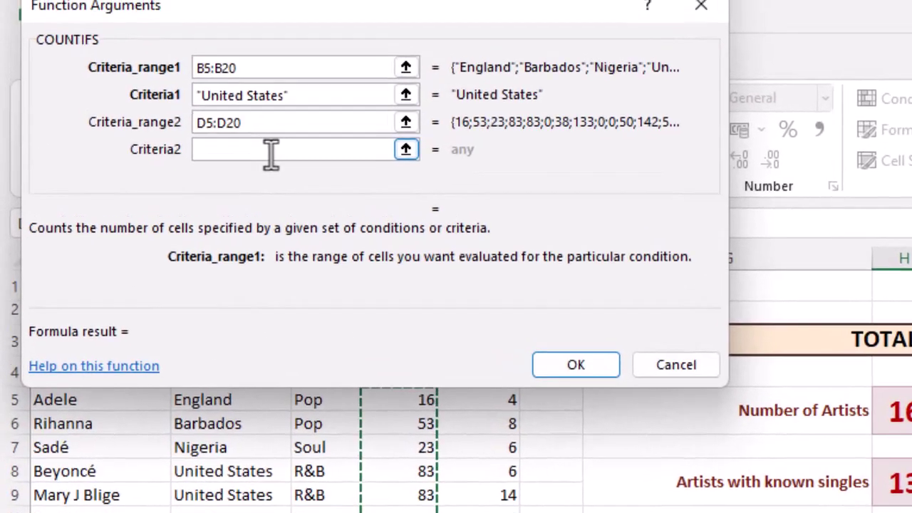
click(193, 37)
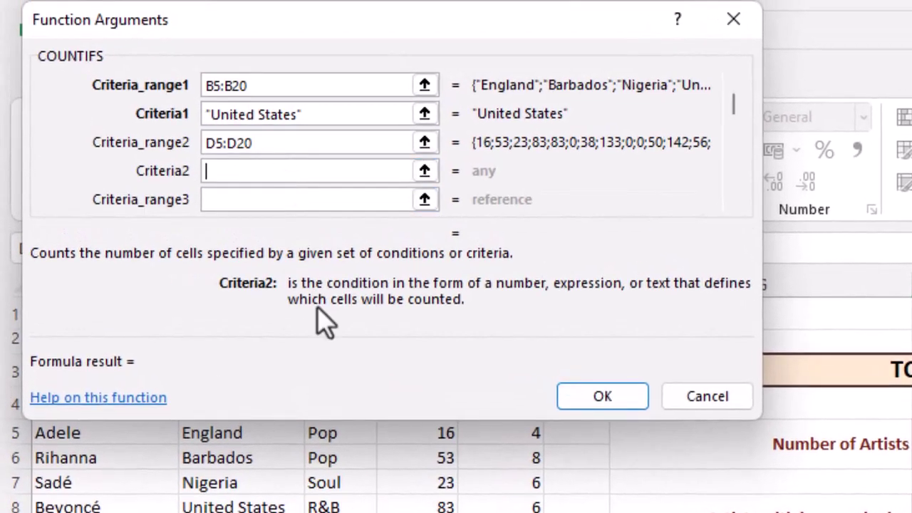
text(>50)
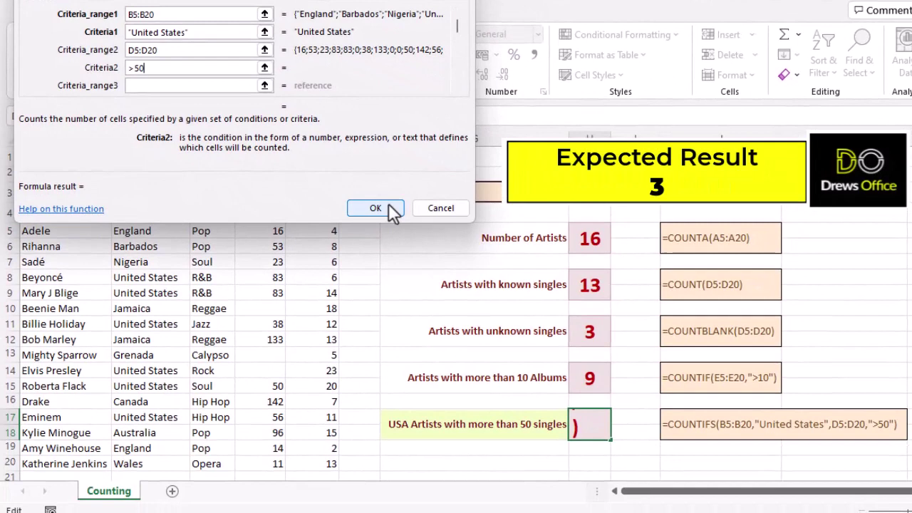
click(388, 205)
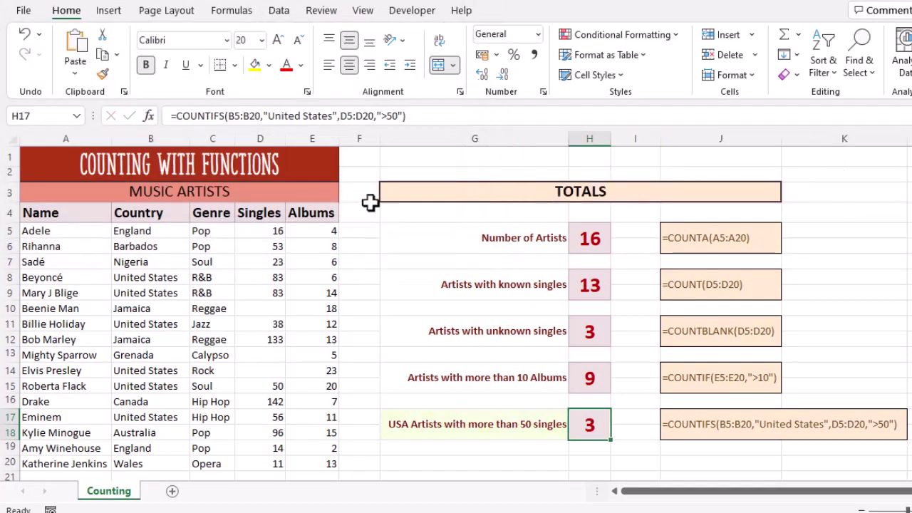